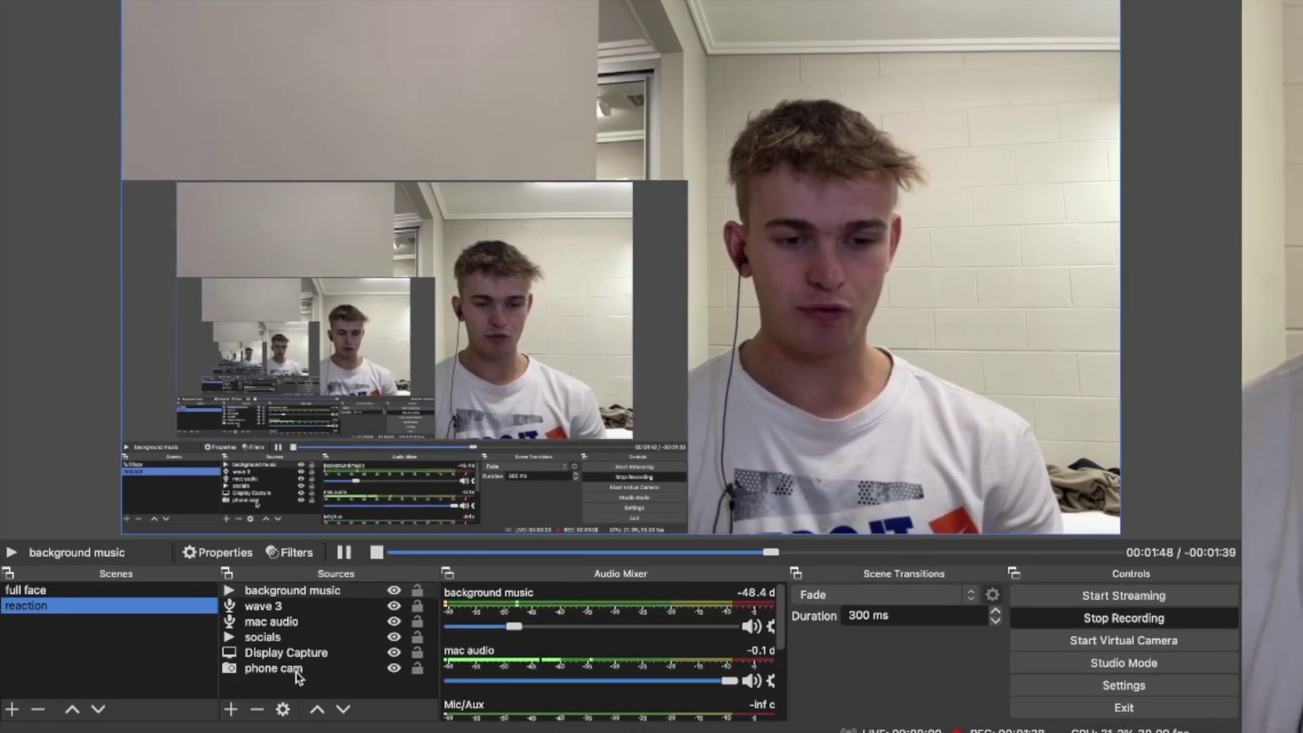
Review the phone cam and Display Capture source settings, closing each without changes
{"action": "double_click", "coordinate": [273, 669]}
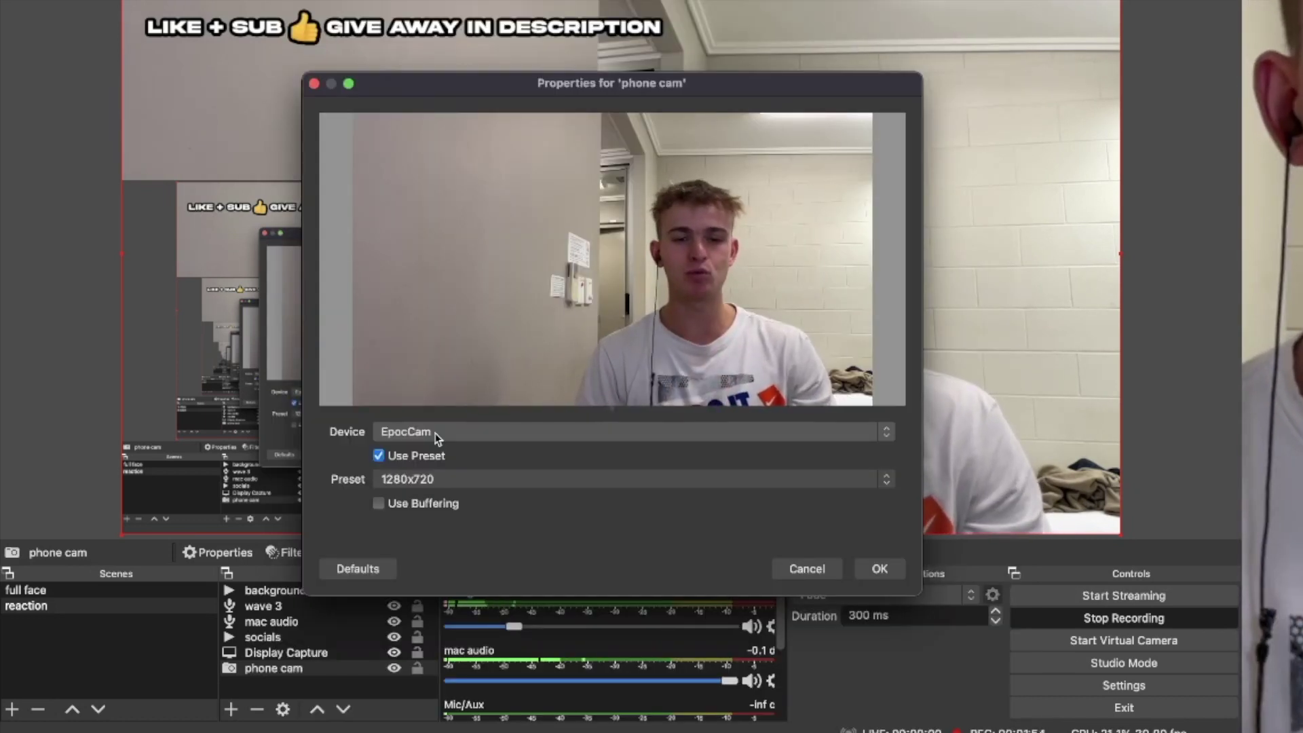
{"action": "left_click", "coordinate": [879, 569]}
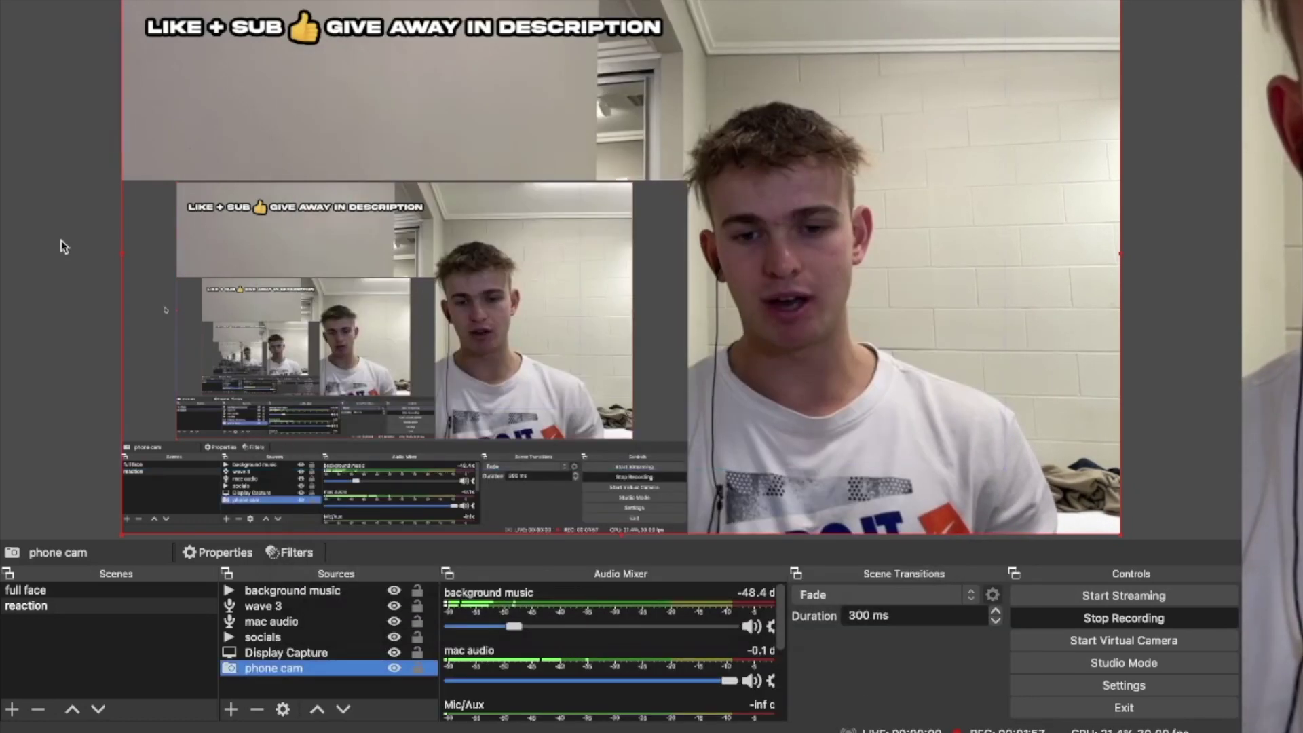
{"action": "double_click", "coordinate": [262, 653]}
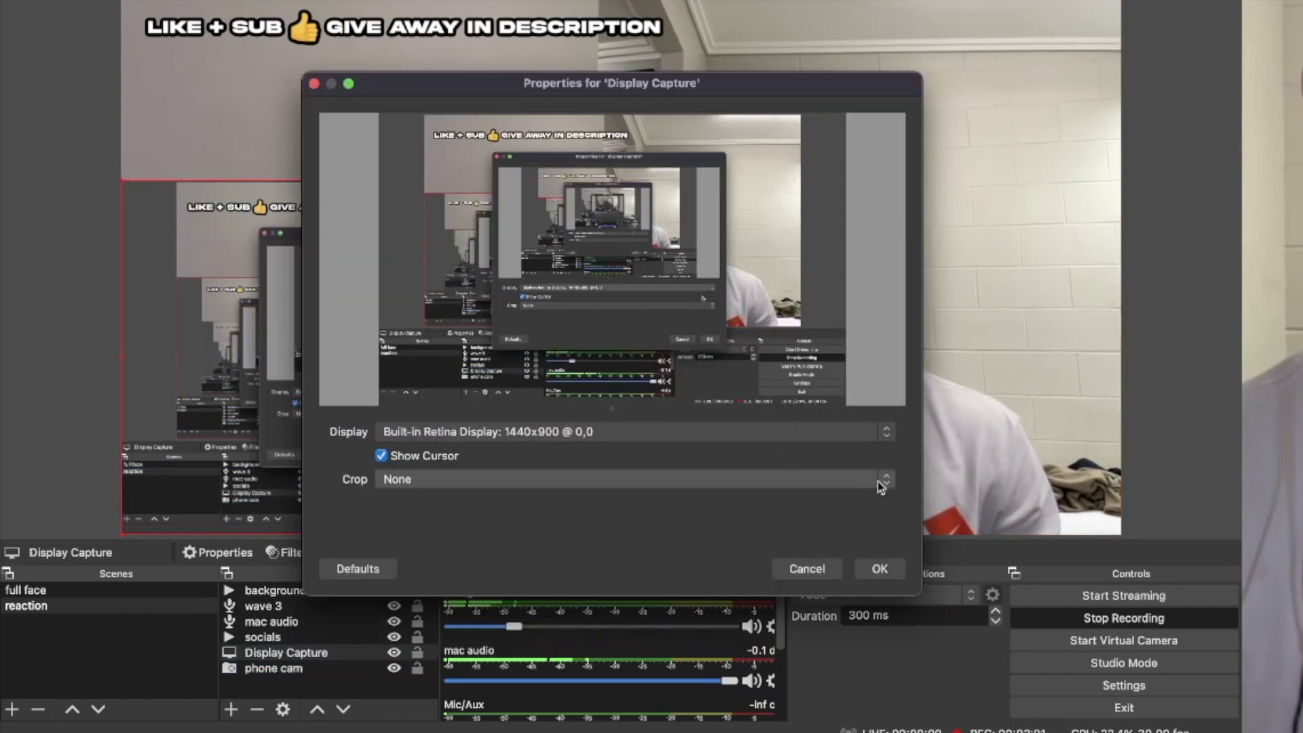
{"action": "left_click", "coordinate": [879, 570]}
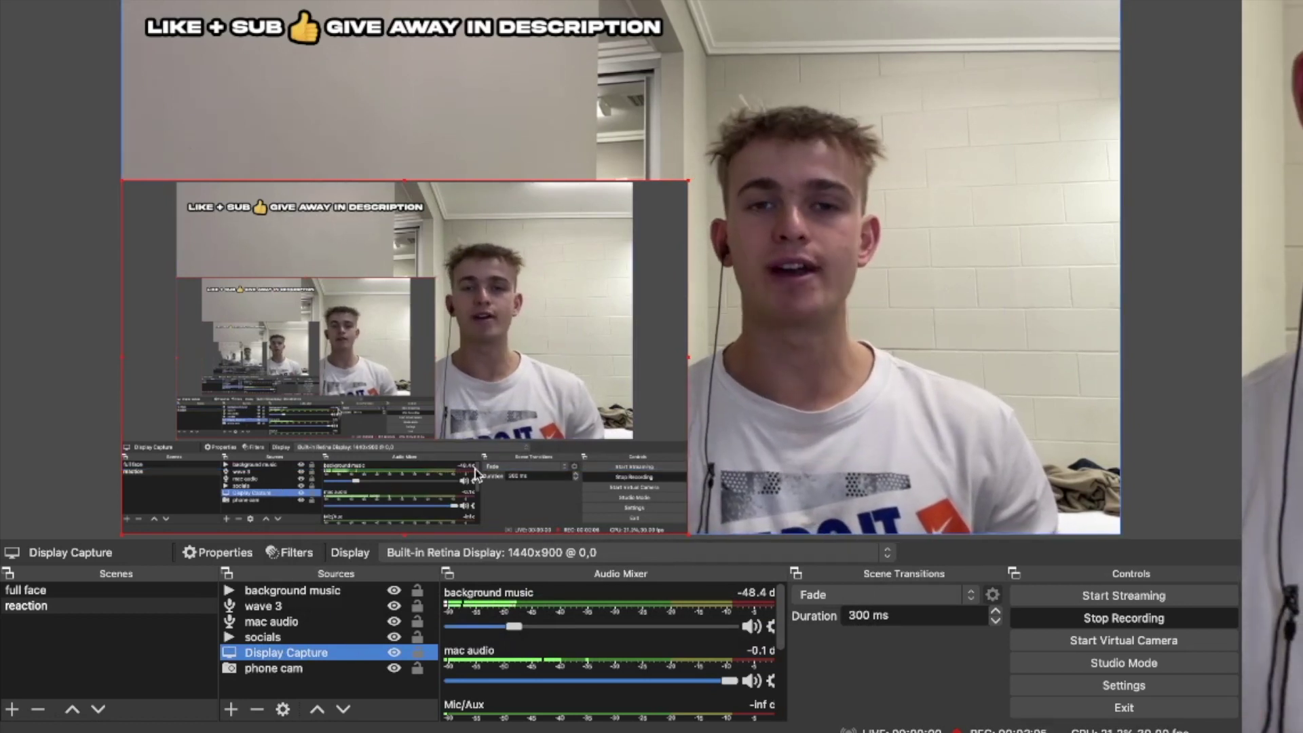
Start adding a new source, back out, and rewind the socials overlay clip
{"action": "left_click", "coordinate": [231, 709]}
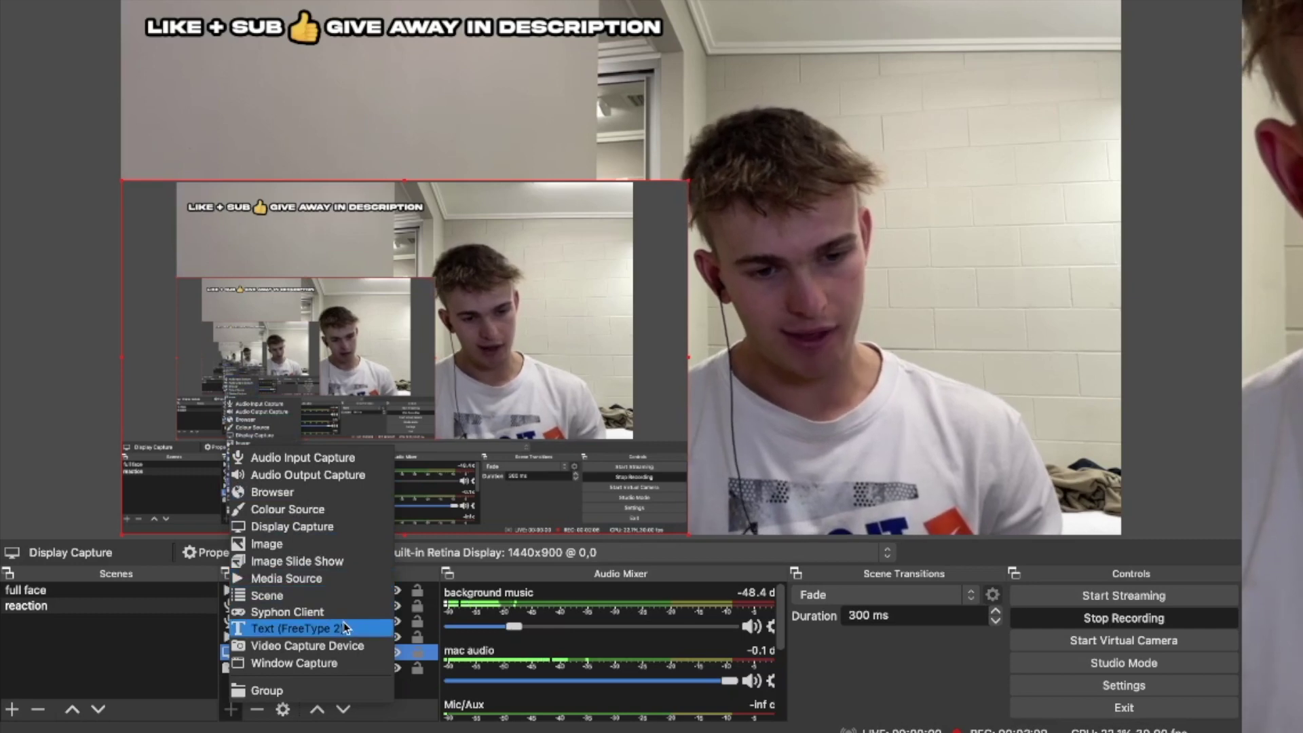
{"action": "left_click", "coordinate": [344, 521]}
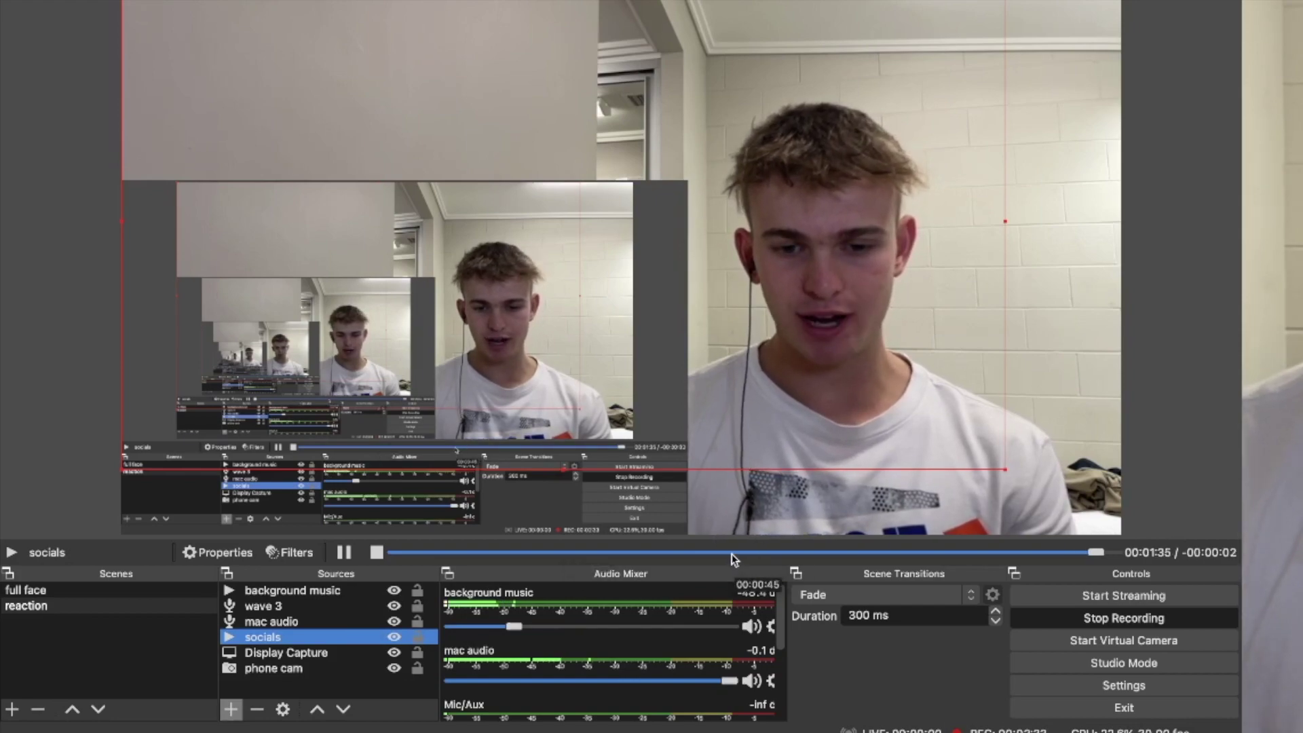
{"action": "left_click", "coordinate": [614, 552]}
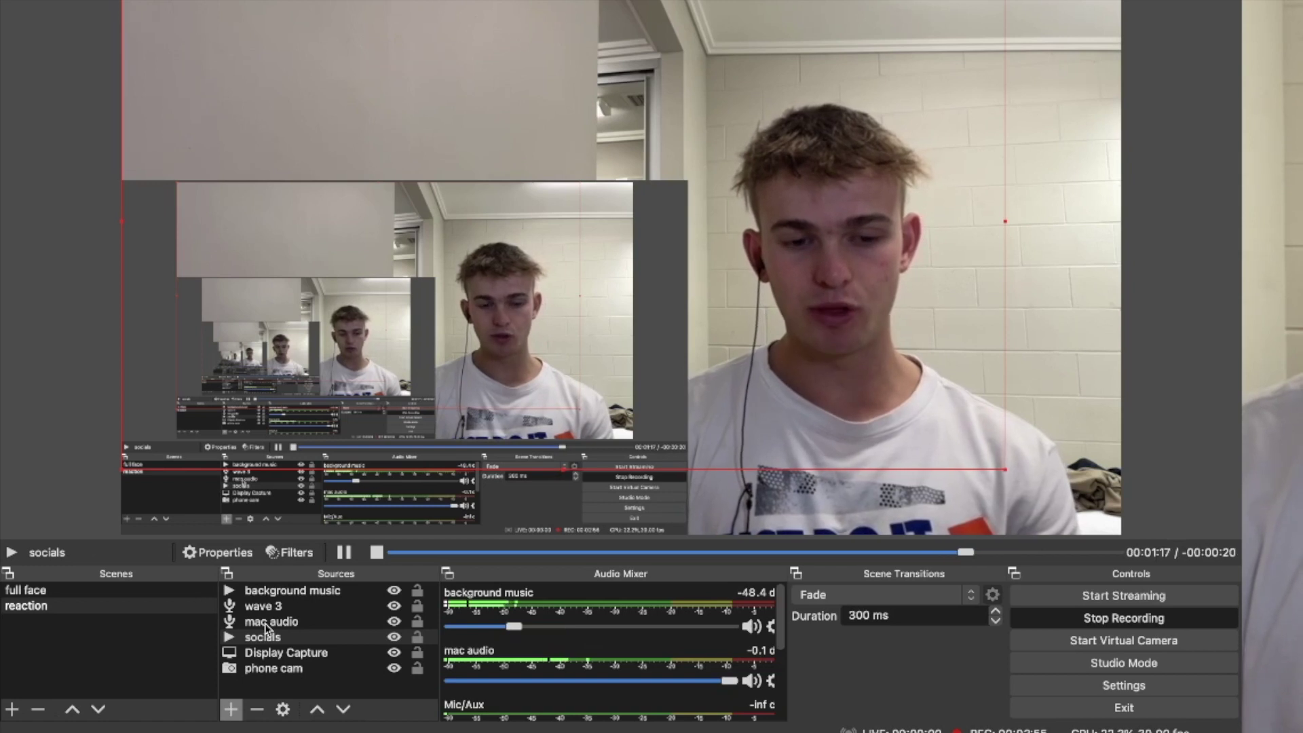
{"action": "double_click", "coordinate": [267, 624]}
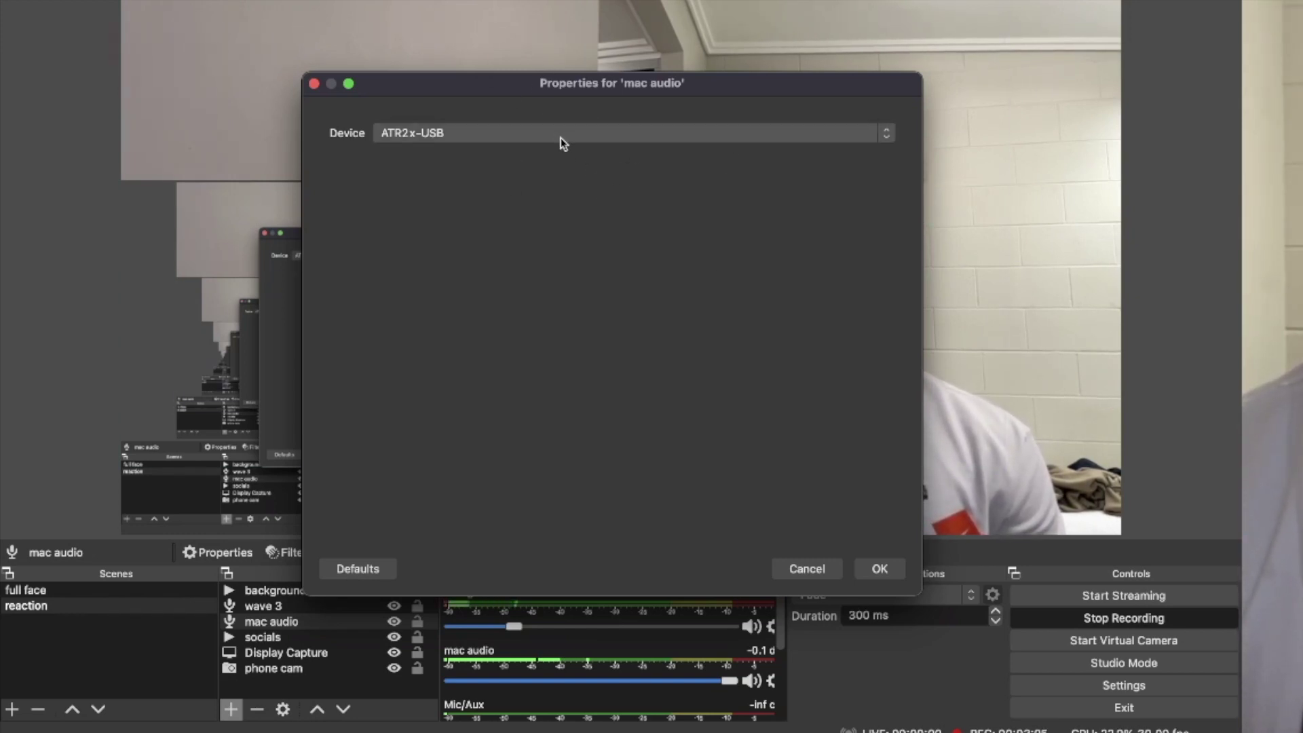
{"action": "left_click", "coordinate": [879, 569]}
{"action": "double_click", "coordinate": [262, 605]}
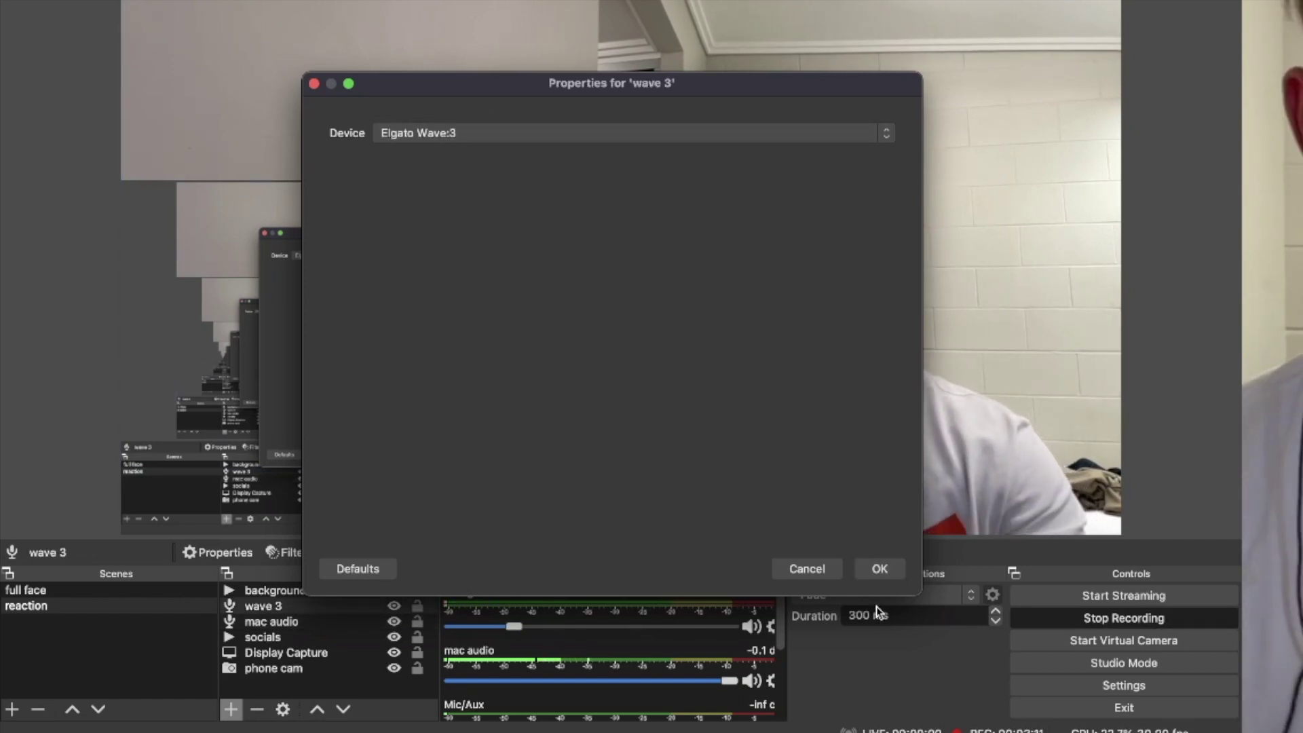
{"action": "left_click", "coordinate": [879, 569]}
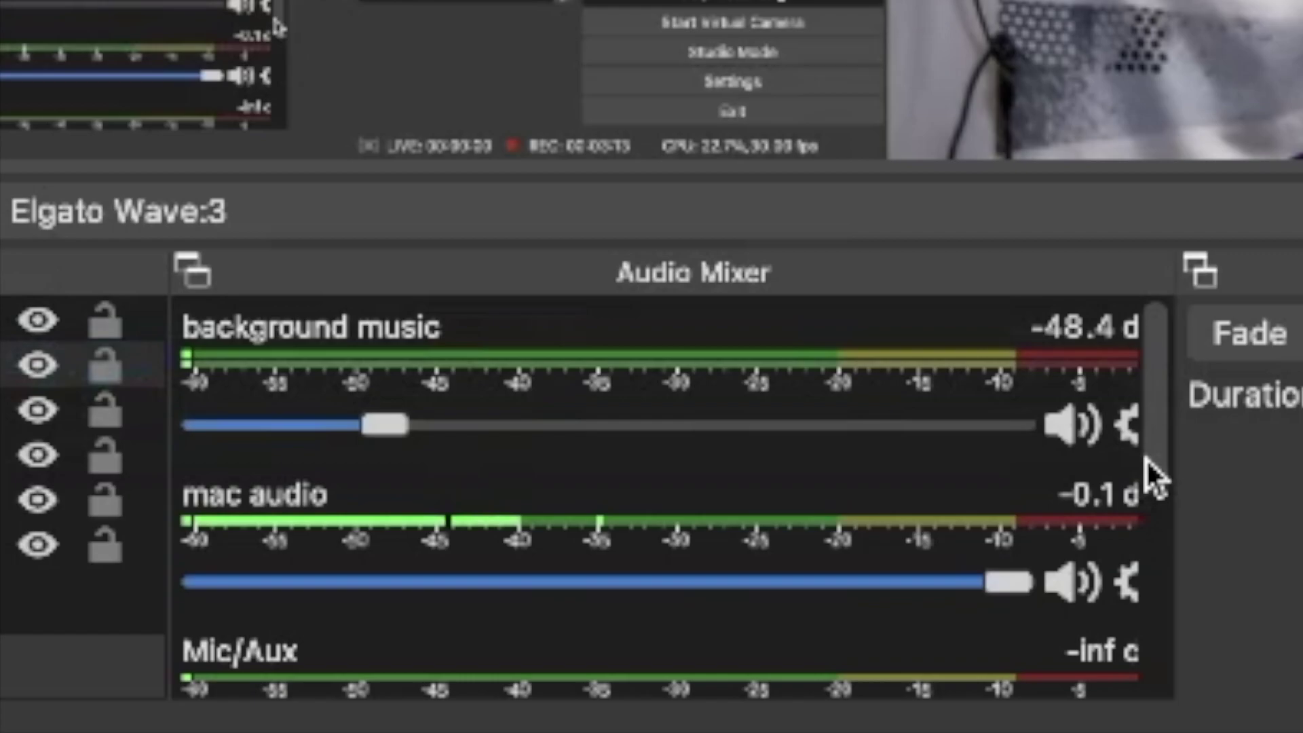
{"action": "scroll", "coordinate": [772, 656], "scroll_direction": "down", "scroll_amount": 3}
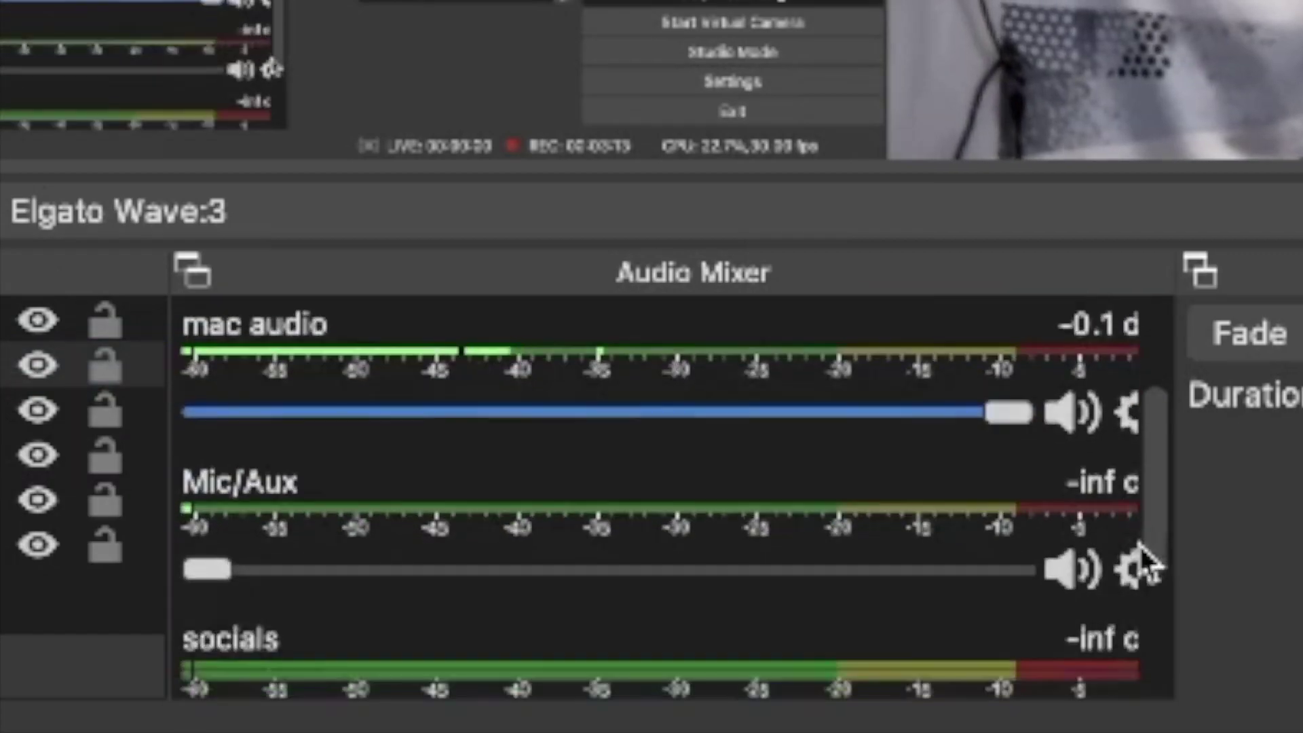
{"action": "scroll", "coordinate": [773, 666], "scroll_direction": "up", "scroll_amount": 3}
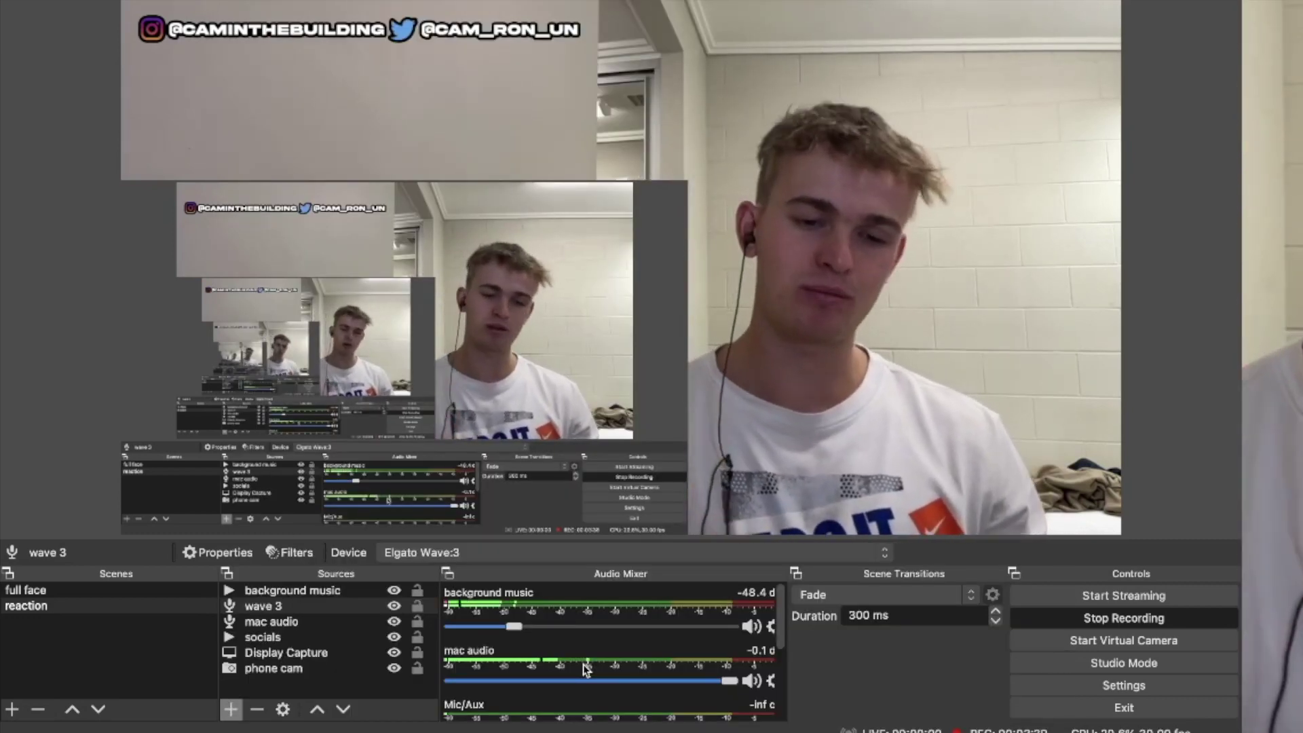
{"action": "scroll", "coordinate": [553, 687], "scroll_direction": "down", "scroll_amount": 1}
{"action": "scroll", "coordinate": [553, 687], "scroll_direction": "down", "scroll_amount": 2}
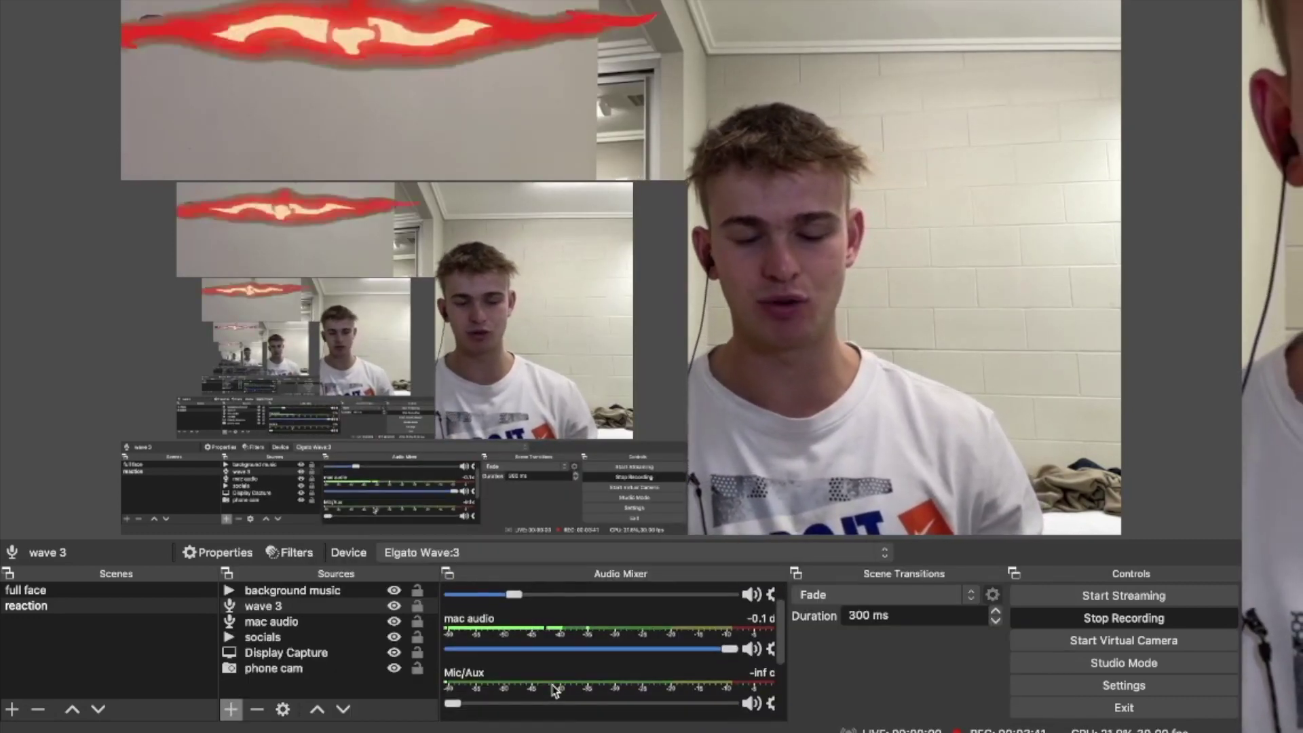
{"action": "scroll", "coordinate": [553, 687], "scroll_direction": "up", "scroll_amount": 2}
View the background music source's properties and cancel without changes
{"action": "double_click", "coordinate": [315, 590]}
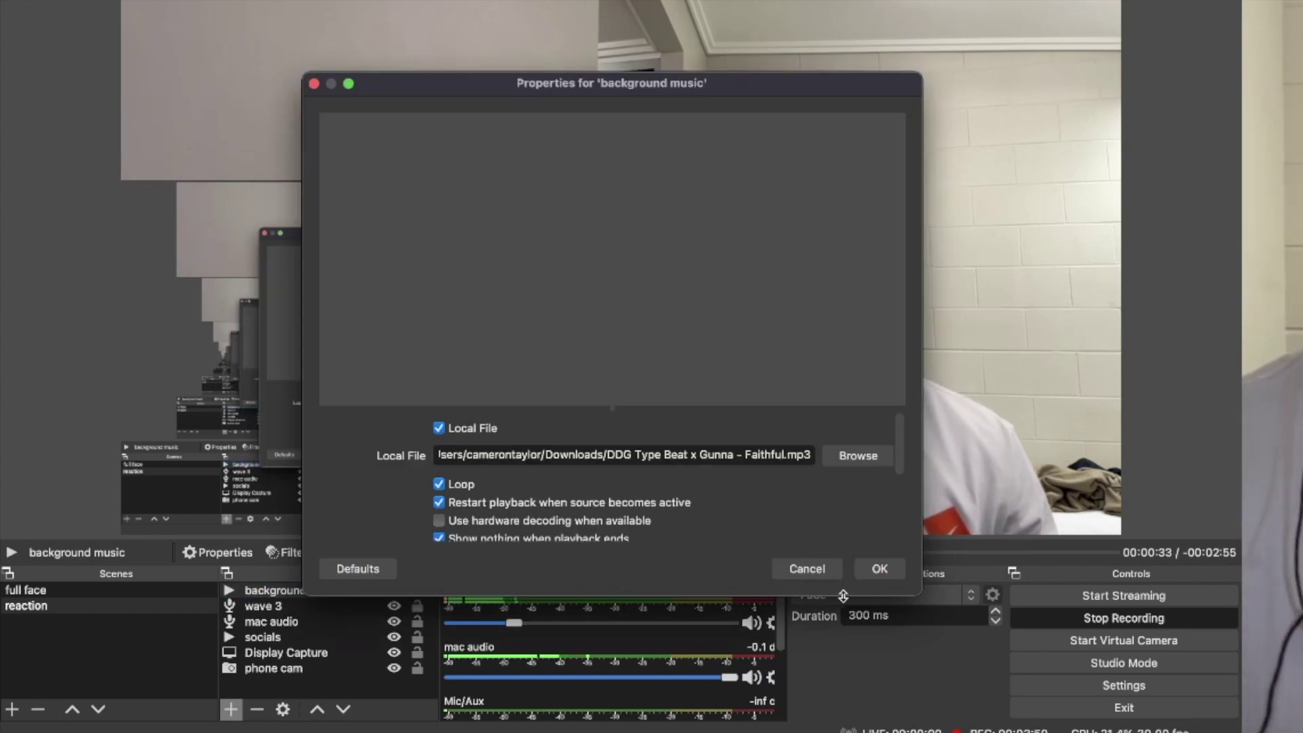
{"action": "left_click", "coordinate": [808, 569]}
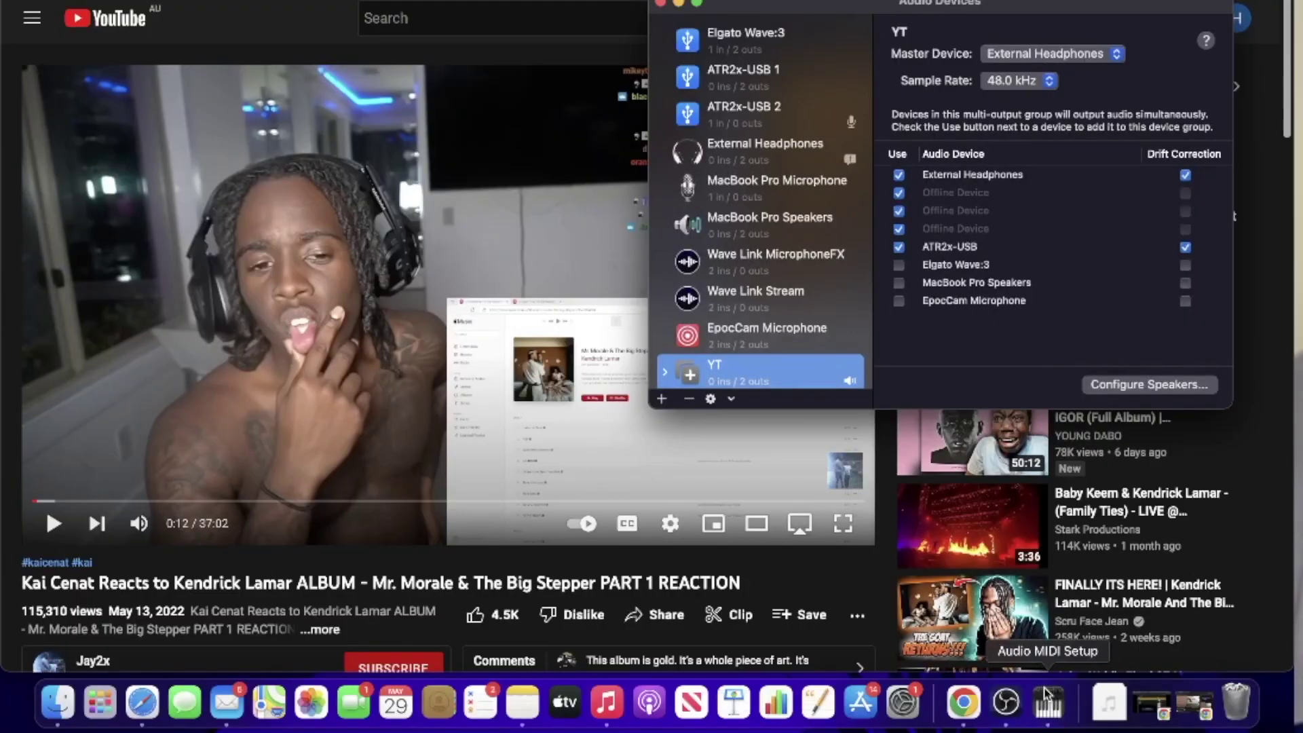
Launch Audio MIDI Setup from Spotlight and move its window up and left
{"action": "key", "text": "super+space"}
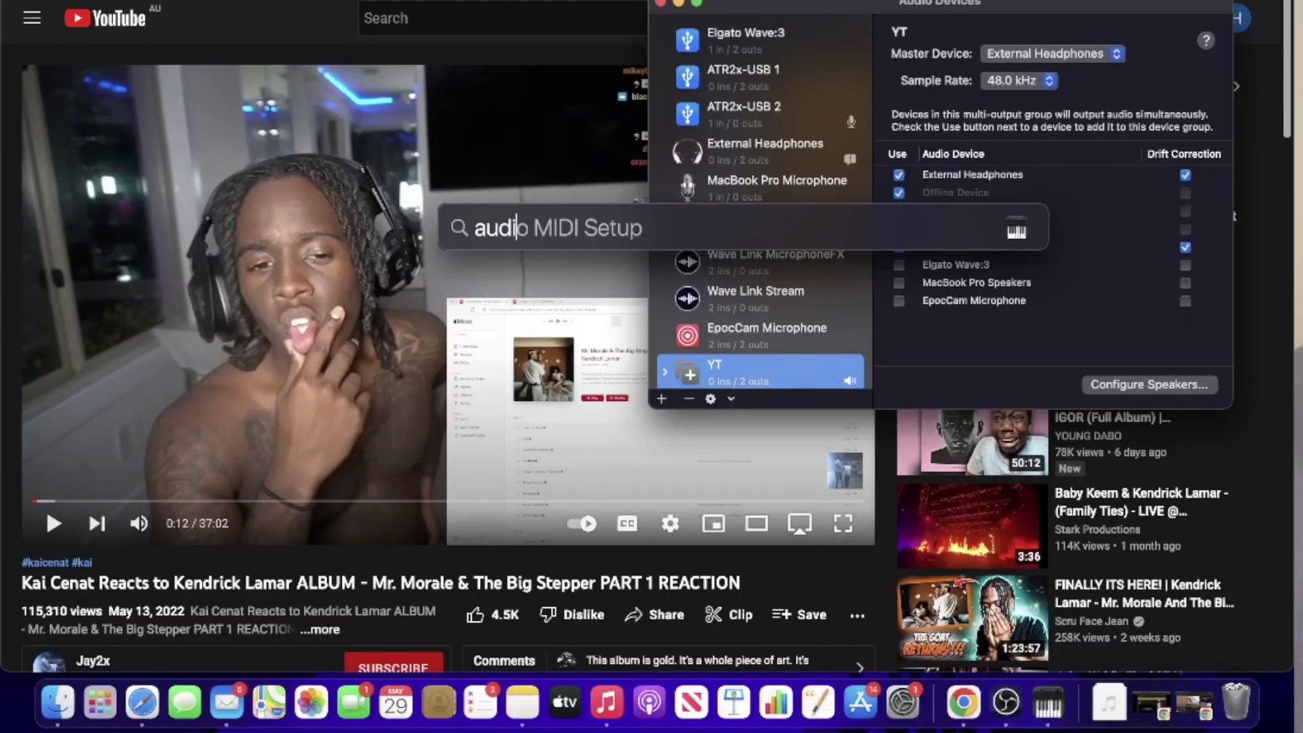
{"action": "key", "text": "Return"}
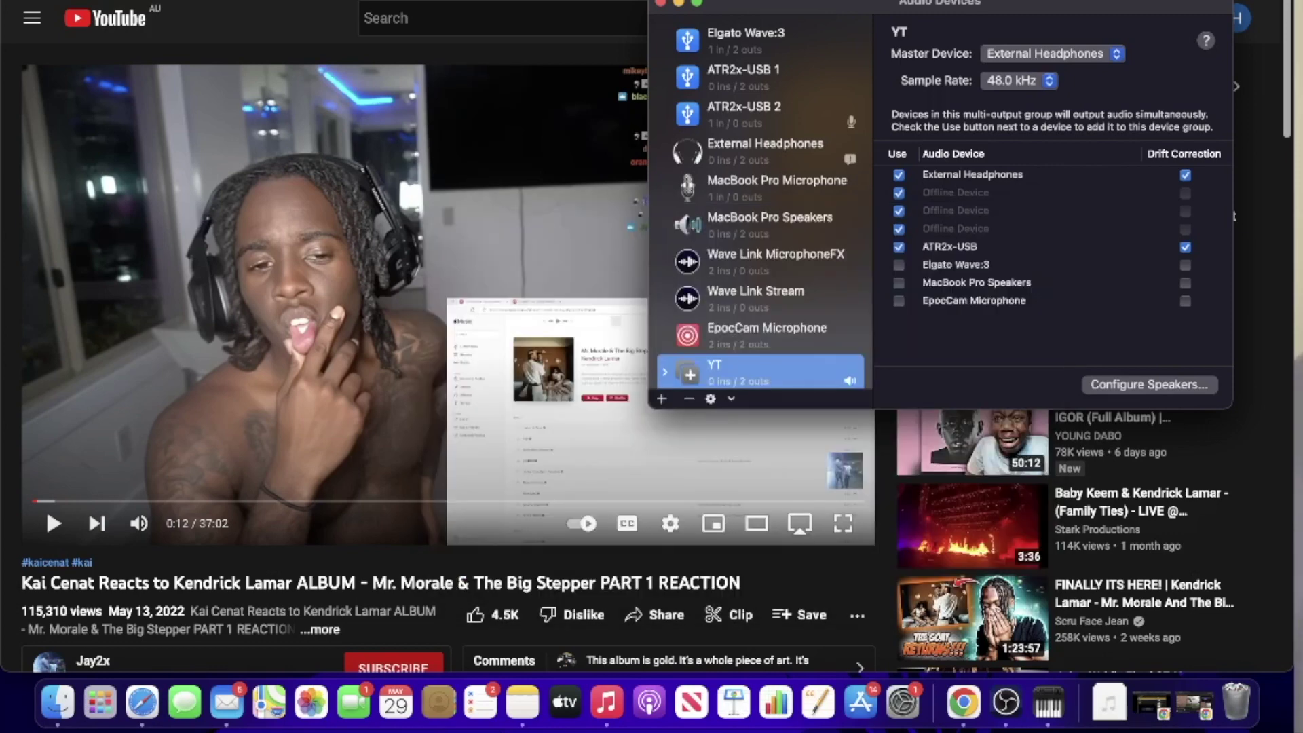
{"action": "left_click_drag", "start_coordinate": [751, 3], "coordinate": [570, 0]}
Create a new Multi-Output Device from the device list's add menu
{"action": "left_click", "coordinate": [480, 364]}
{"action": "left_click", "coordinate": [543, 395]}
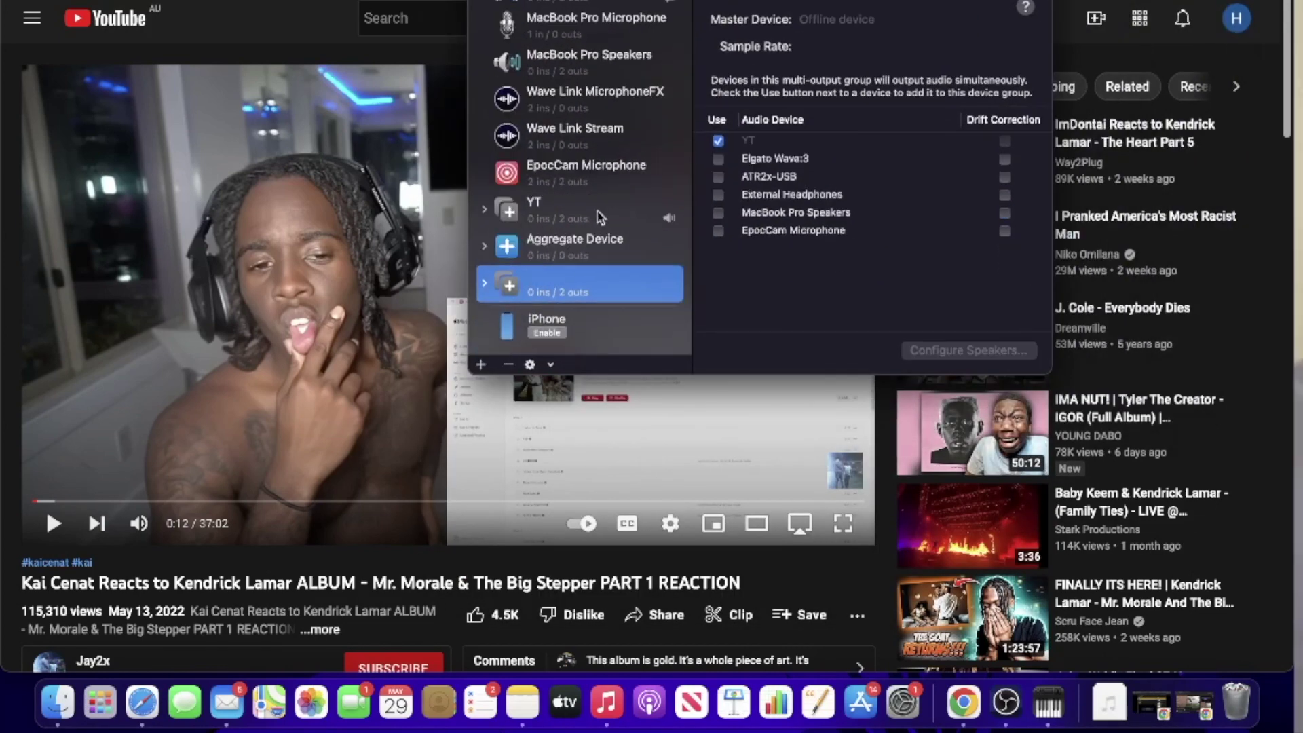
{"action": "left_click", "coordinate": [482, 365]}
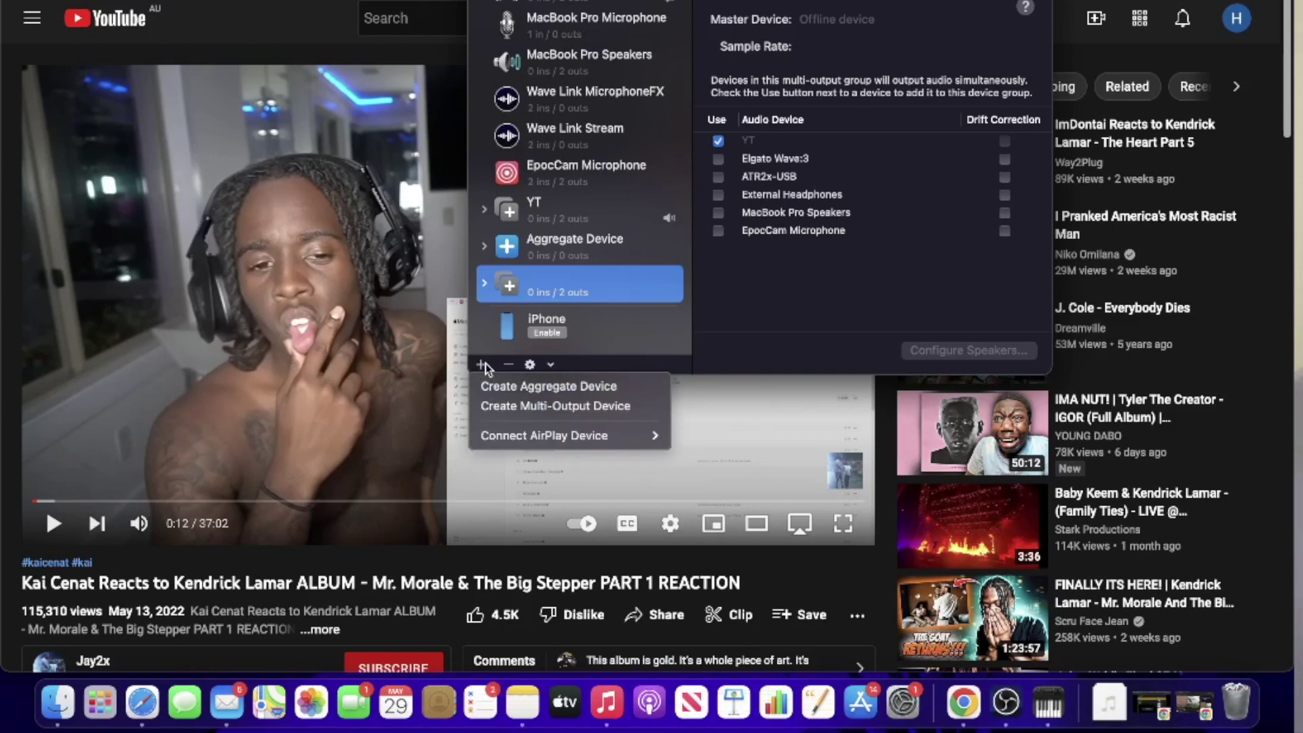
{"action": "left_click", "coordinate": [503, 407]}
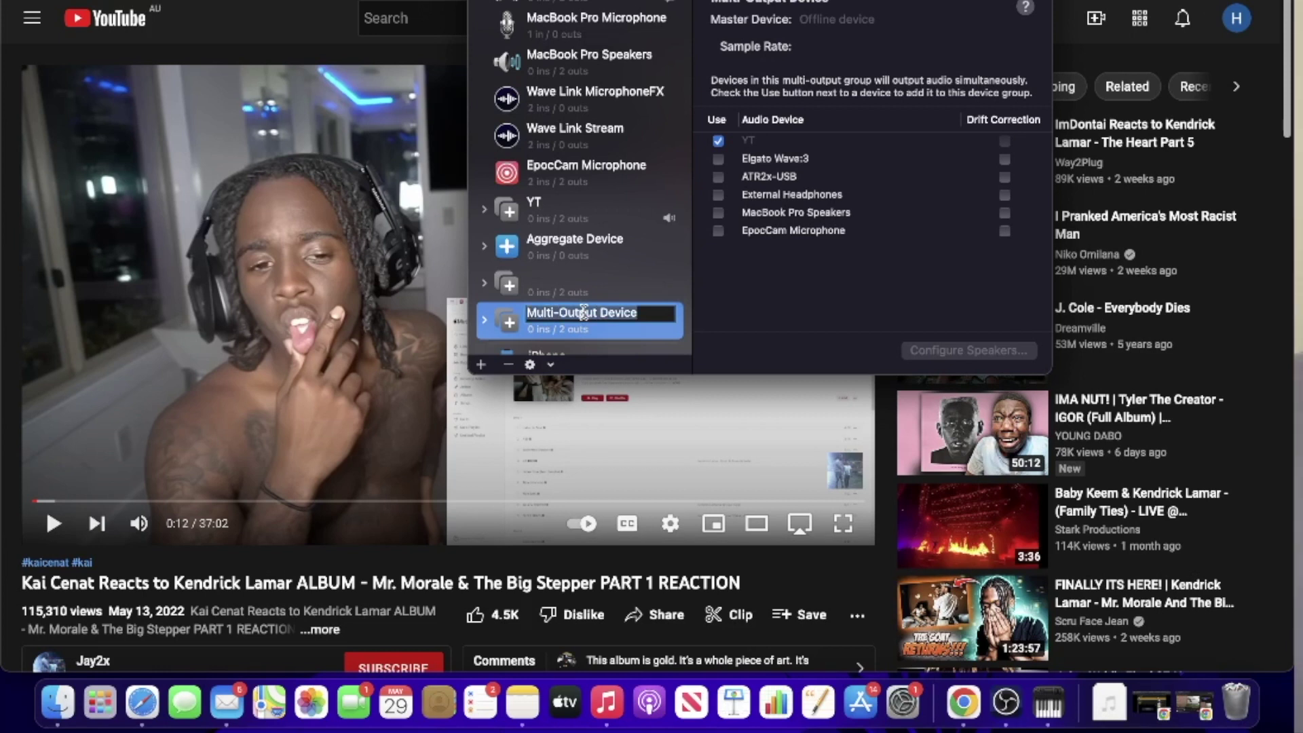
Remove YT from the new device's outputs, then launch Sound settings via Spotlight
{"action": "left_click", "coordinate": [718, 142]}
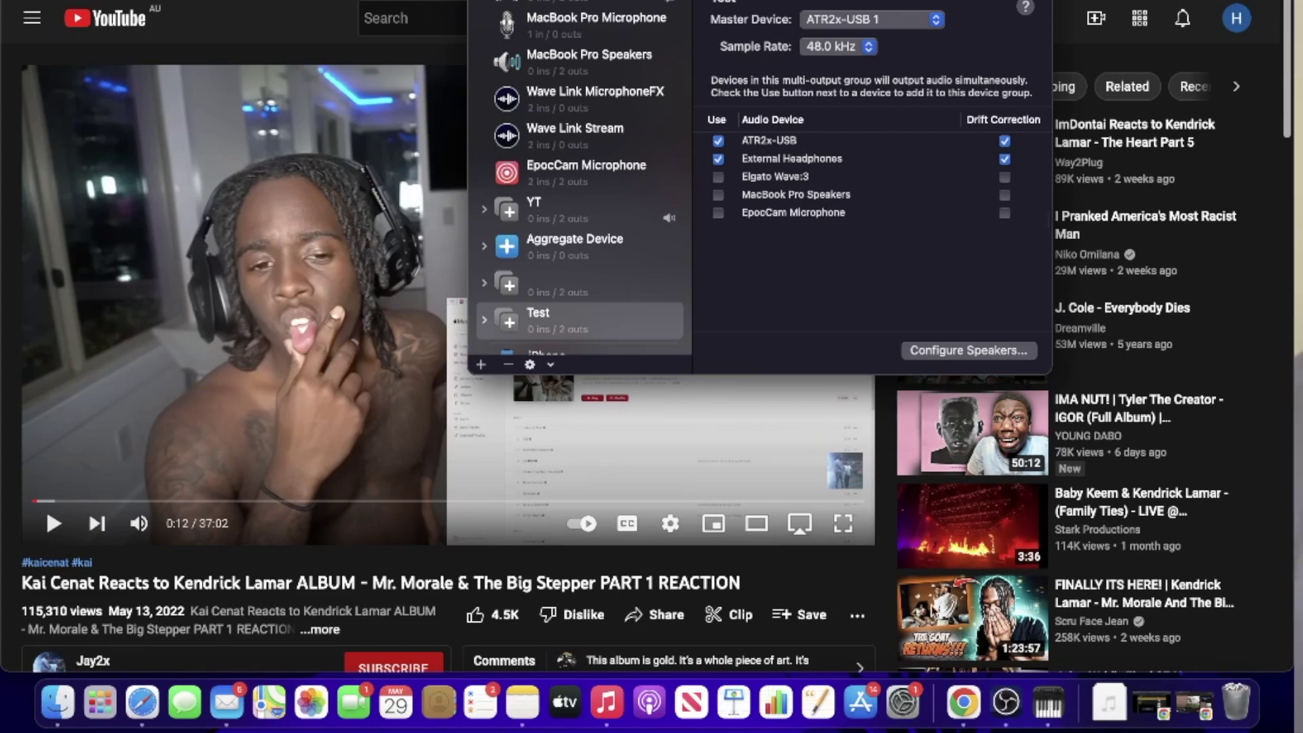
{"action": "key", "text": "super+space"}
{"action": "type", "text": "sound"}
{"action": "key", "text": "Return"}
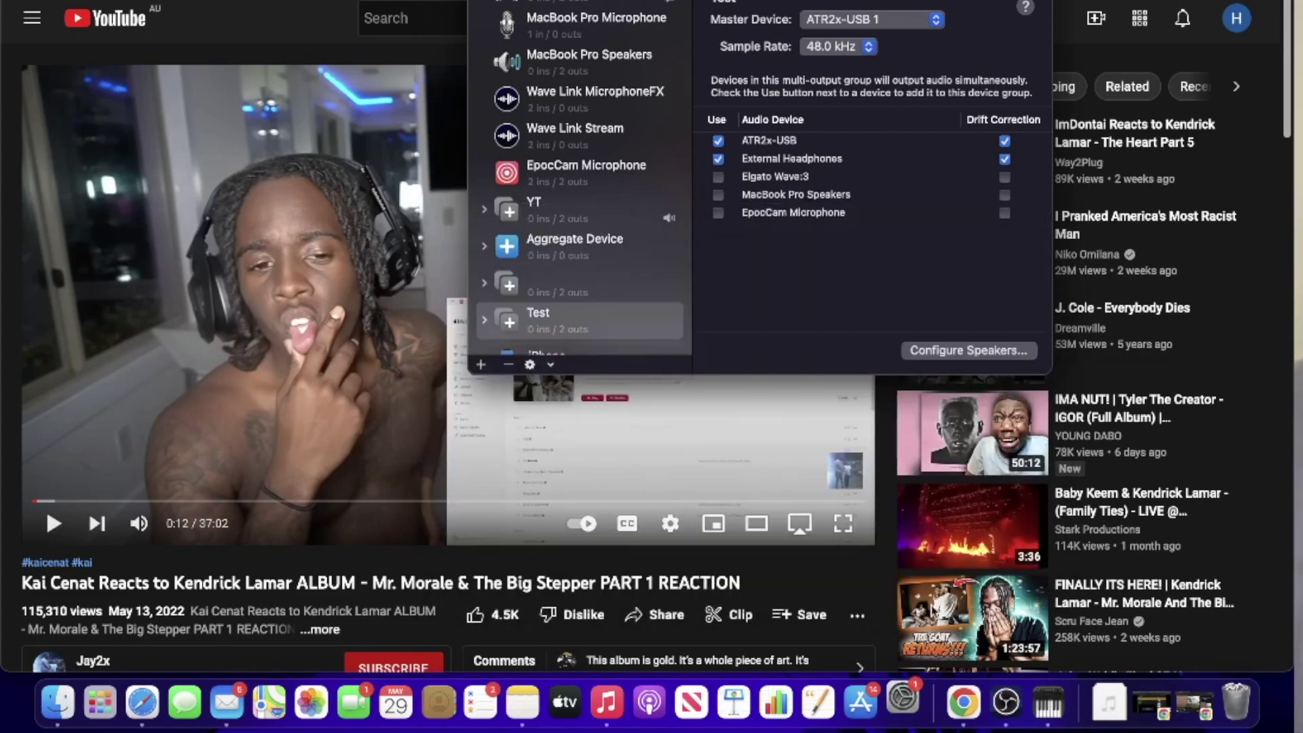
Set the Mac's sound output to the Test multi-output device
{"action": "scroll", "coordinate": [943, 164], "scroll_direction": "down", "scroll_amount": 2}
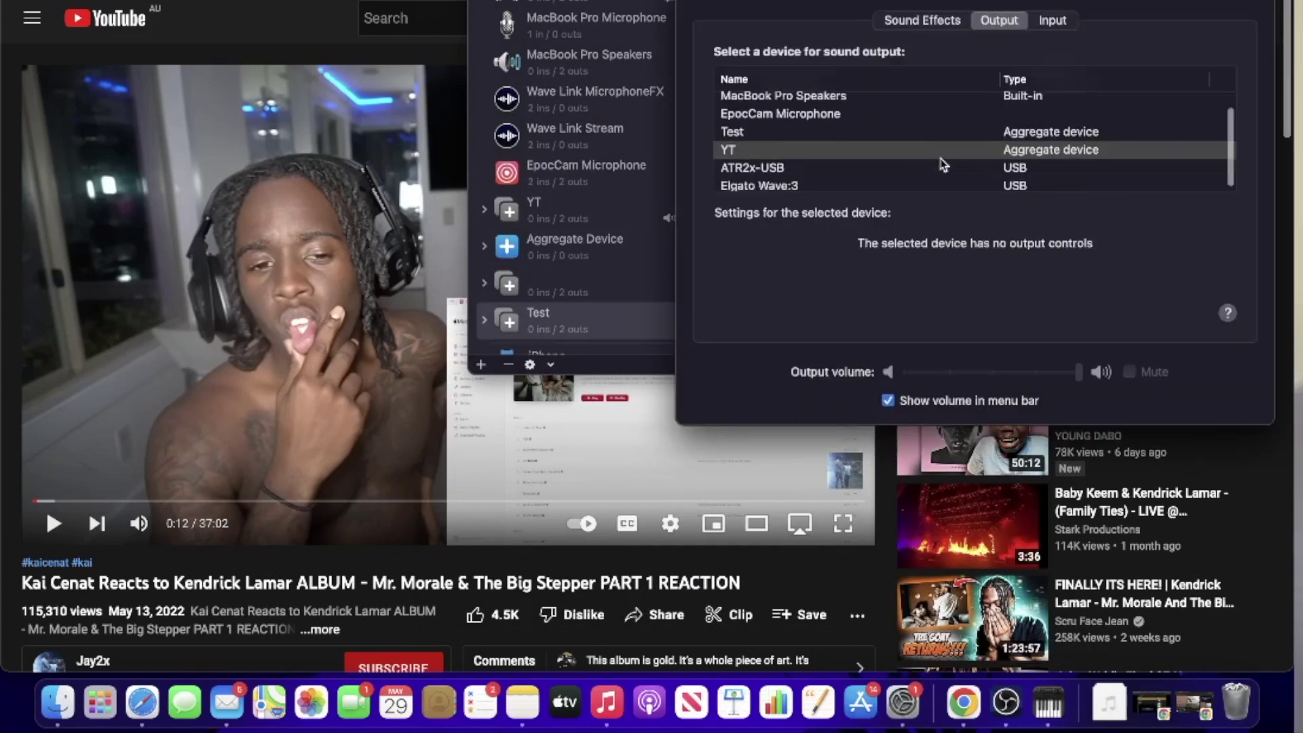
{"action": "scroll", "coordinate": [943, 165], "scroll_direction": "up", "scroll_amount": 2}
{"action": "left_click", "coordinate": [889, 156]}
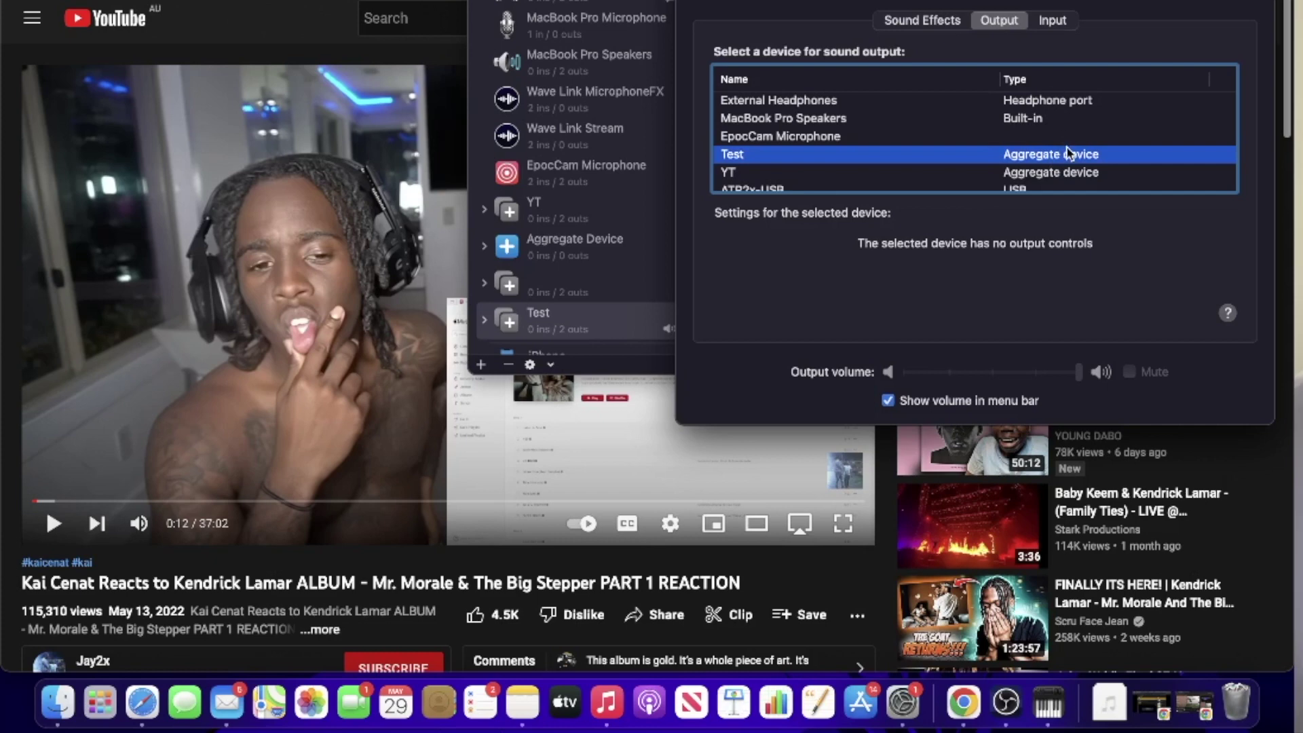
Play the YouTube reaction video, jump back five seconds, then pause it
{"action": "left_click", "coordinate": [345, 297]}
{"action": "left_click", "coordinate": [310, 291]}
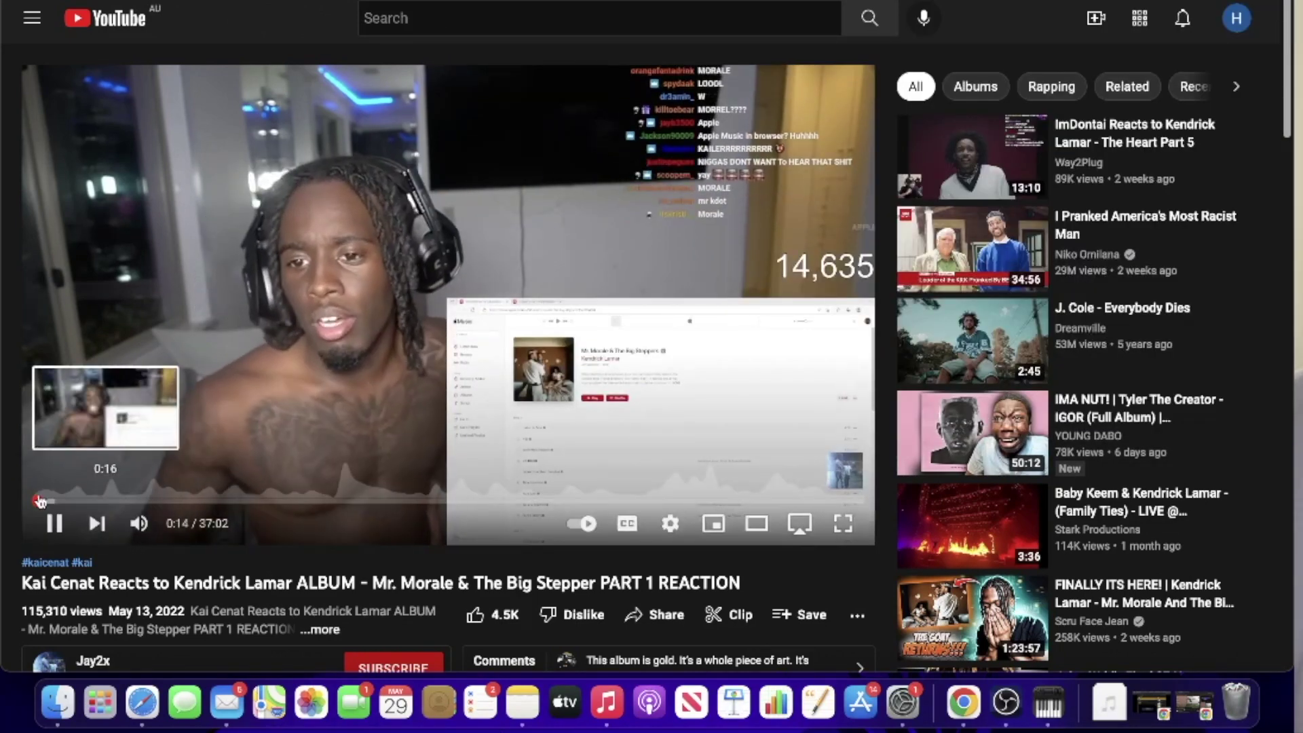
{"action": "key", "text": "Left"}
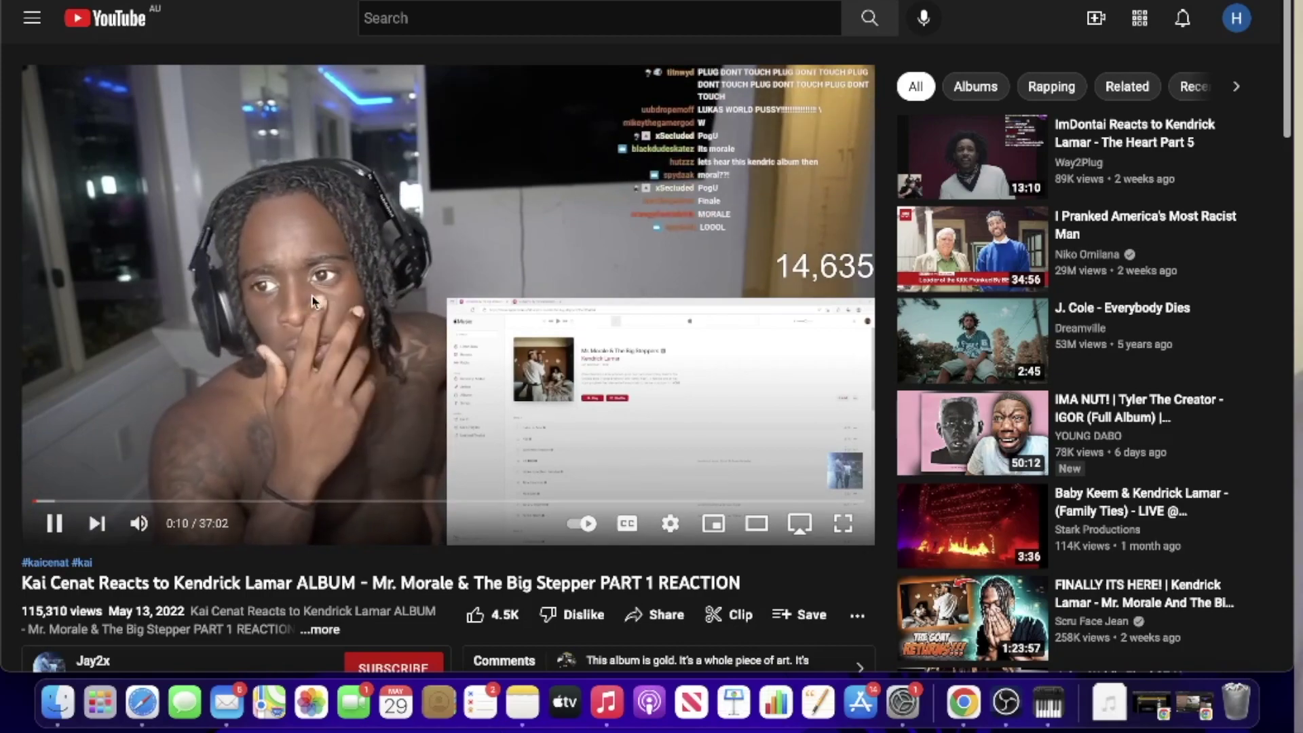
{"action": "key", "text": "space"}
Return to the OBS Studio window from the Dock
{"action": "left_click", "coordinate": [1007, 706]}
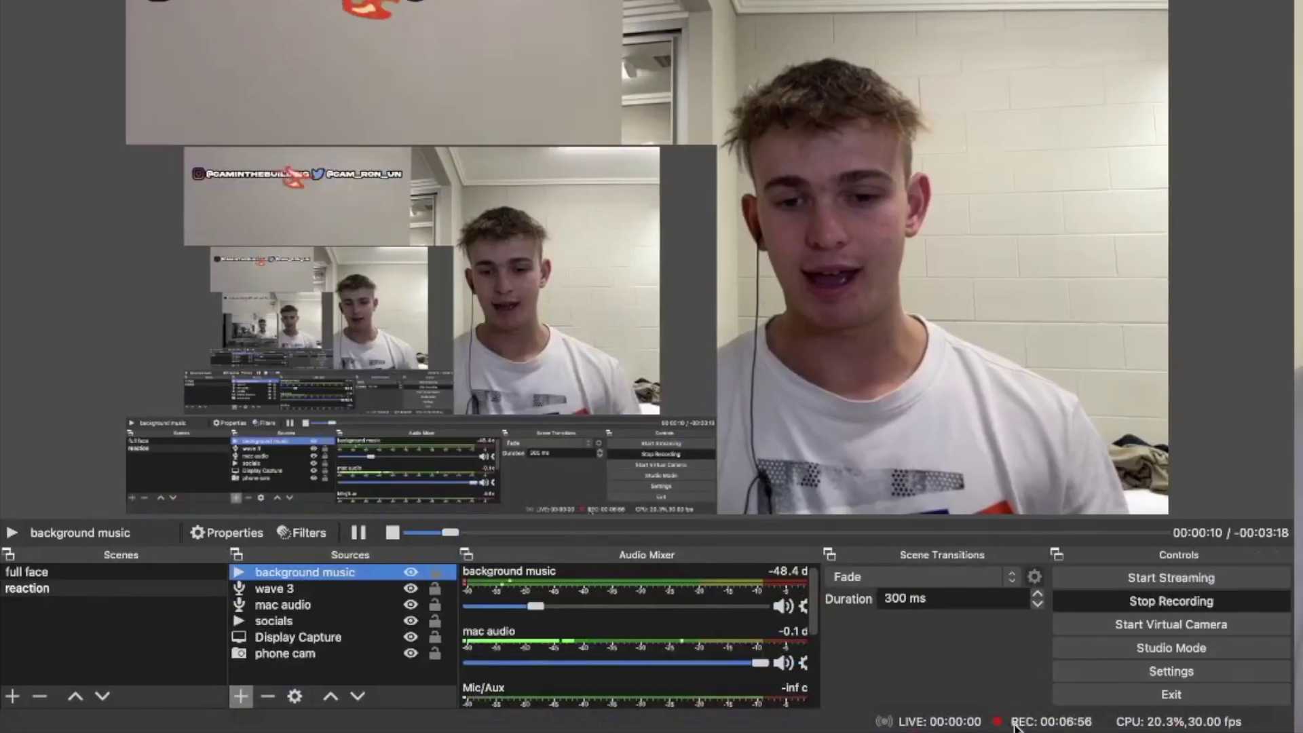